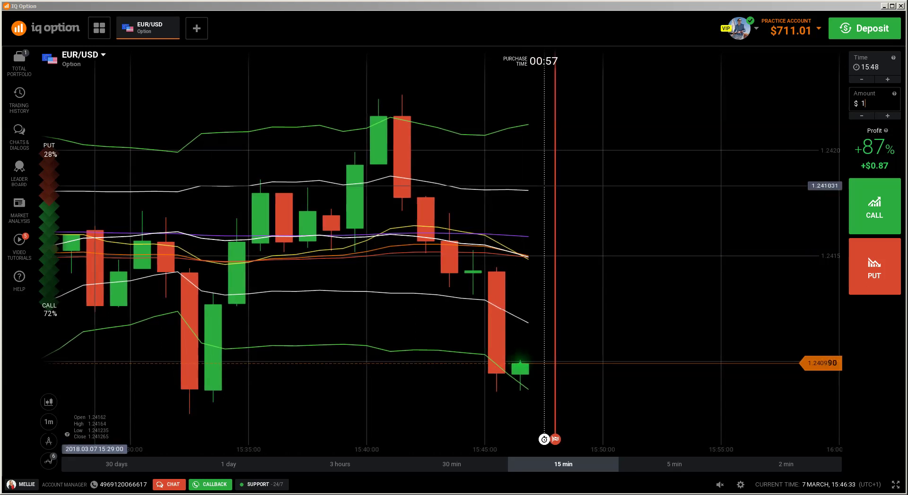
Switch to the price action guide in the browser, review its reversal and retracement slide, and return to IQ Option.
{"action": "key", "text": "alt+Tab"}
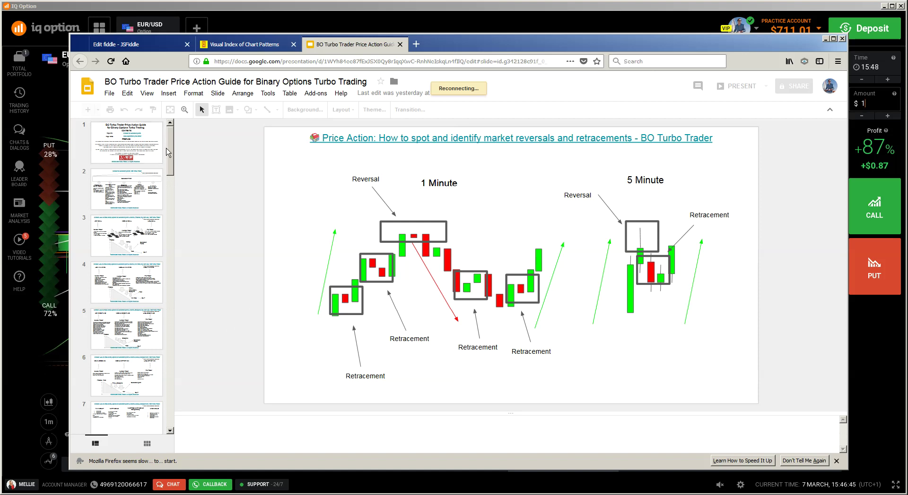
{"action": "left_click_drag", "start_coordinate": [171, 158], "coordinate": [156, 135]}
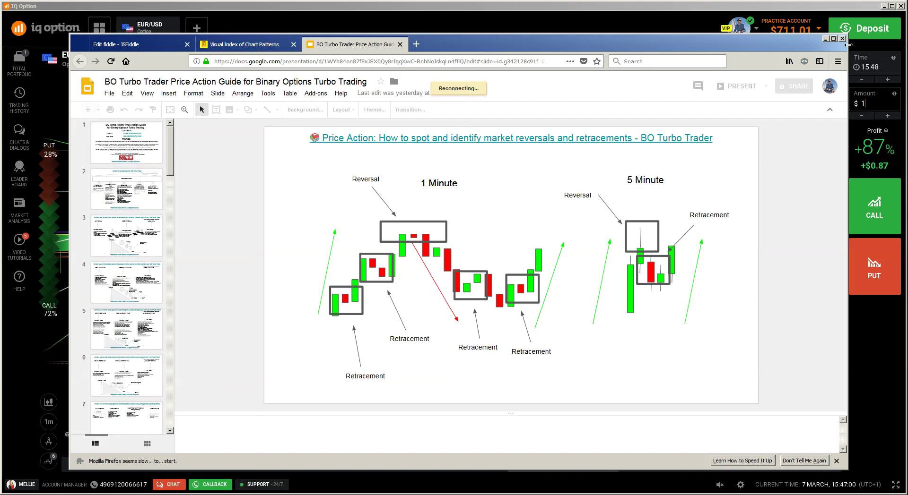
{"action": "left_click", "coordinate": [825, 40]}
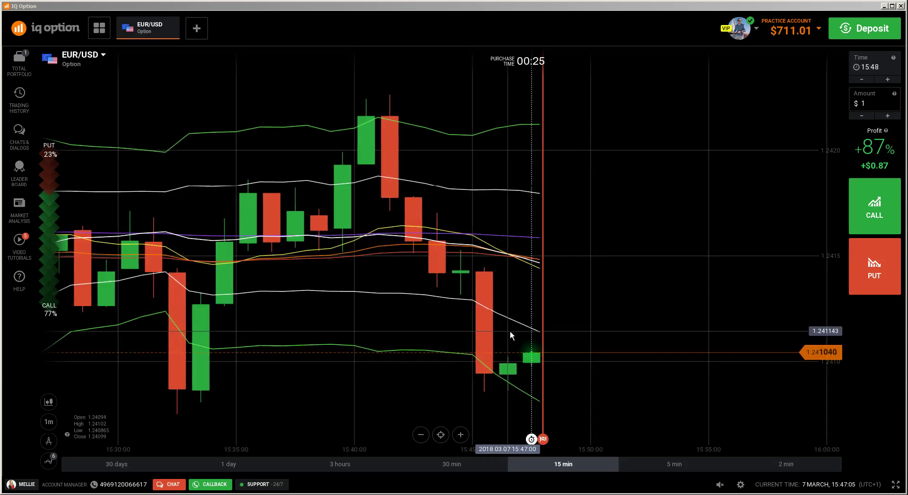
Set the EUR/USD chart range to 30 min and buy a $1 CALL option expiring at 15:49.
{"action": "left_click", "coordinate": [340, 465]}
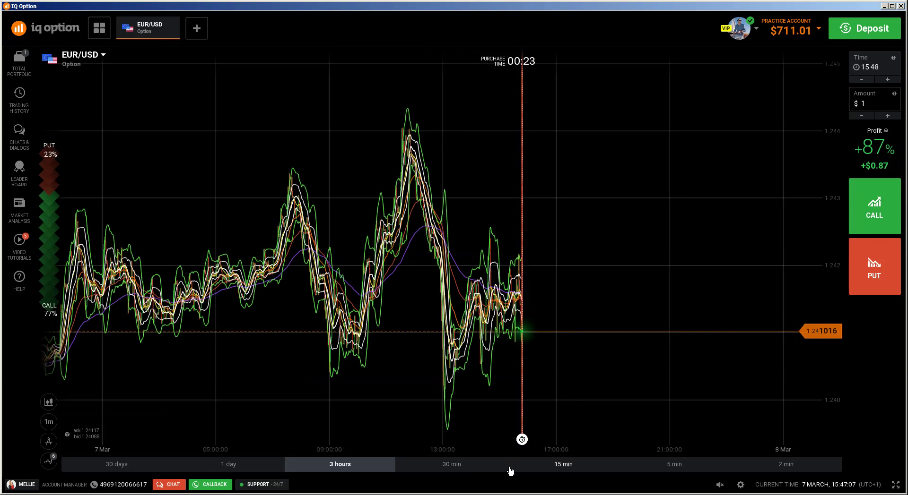
{"action": "left_click", "coordinate": [476, 470]}
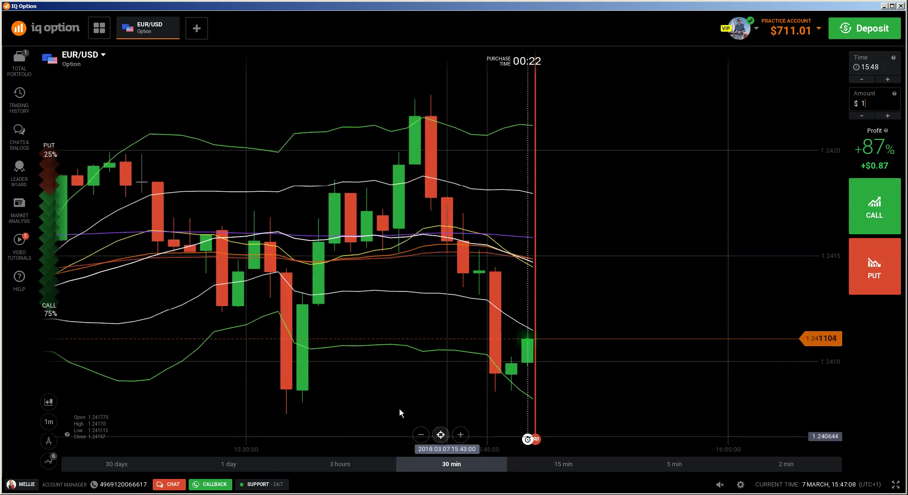
{"action": "scroll", "coordinate": [448, 254], "scroll_direction": "down", "scroll_amount": 3}
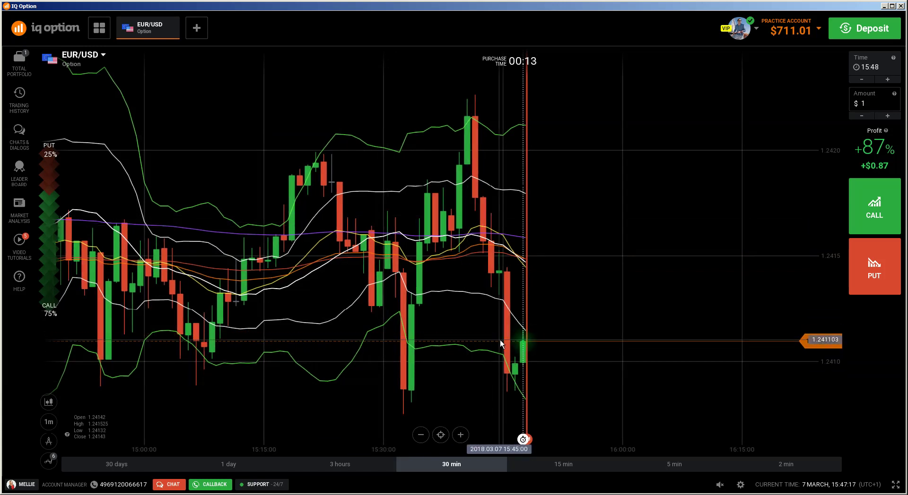
{"action": "left_click_drag", "start_coordinate": [496, 330], "coordinate": [517, 331]}
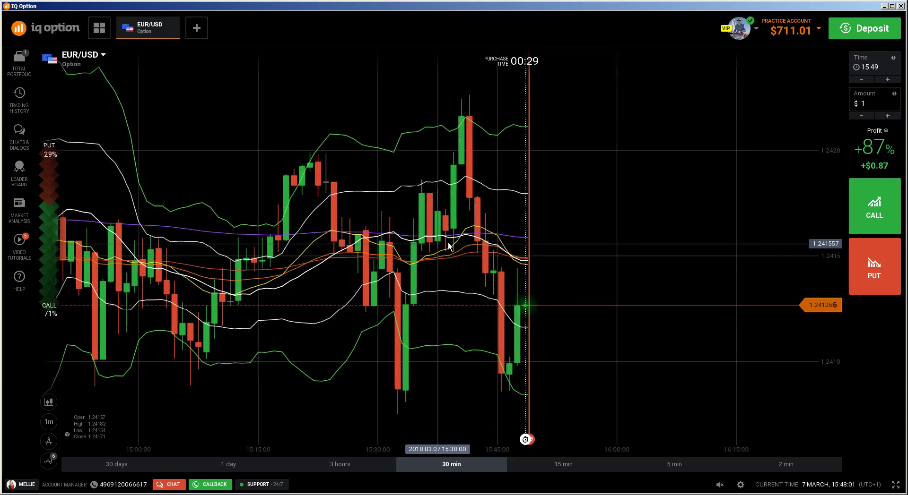
{"action": "left_click", "coordinate": [871, 213]}
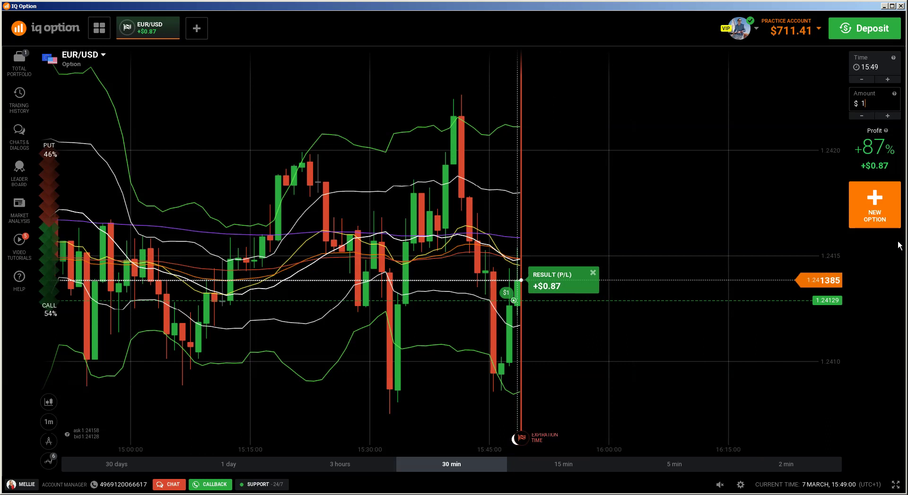
{"action": "left_click", "coordinate": [881, 219]}
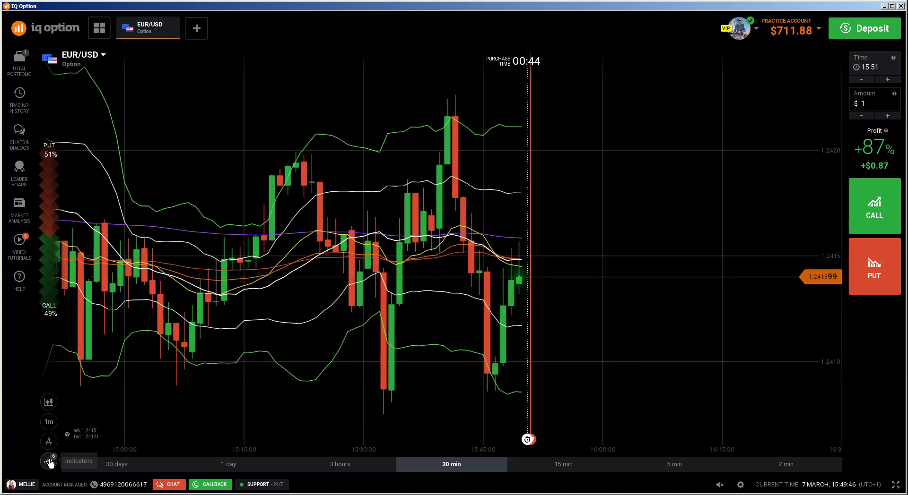
Draw Fibonacci lines with level 100 at the recent swing low and level 0 at the recent swing high.
{"action": "left_click", "coordinate": [55, 444]}
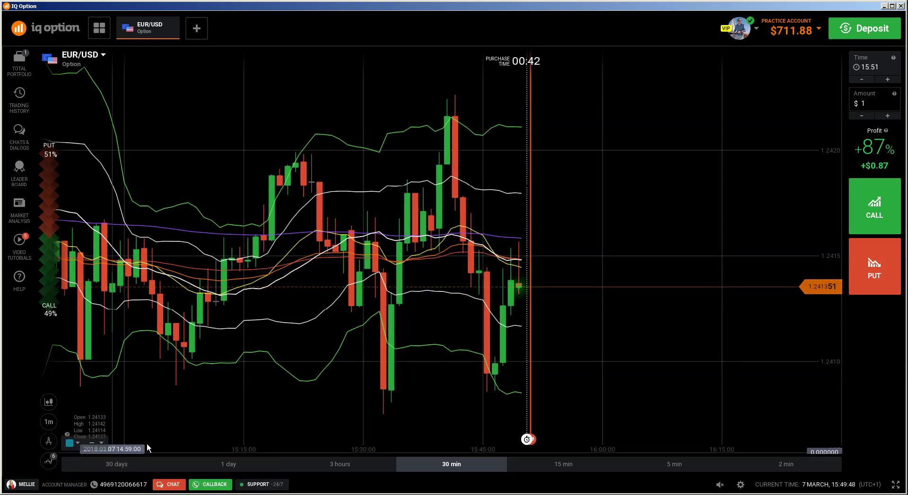
{"action": "mouse_move", "coordinate": [352, 413]}
{"action": "left_mouse_down"}
{"action": "mouse_move", "coordinate": [353, 154]}
{"action": "mouse_move", "coordinate": [338, 95]}
{"action": "left_mouse_up"}
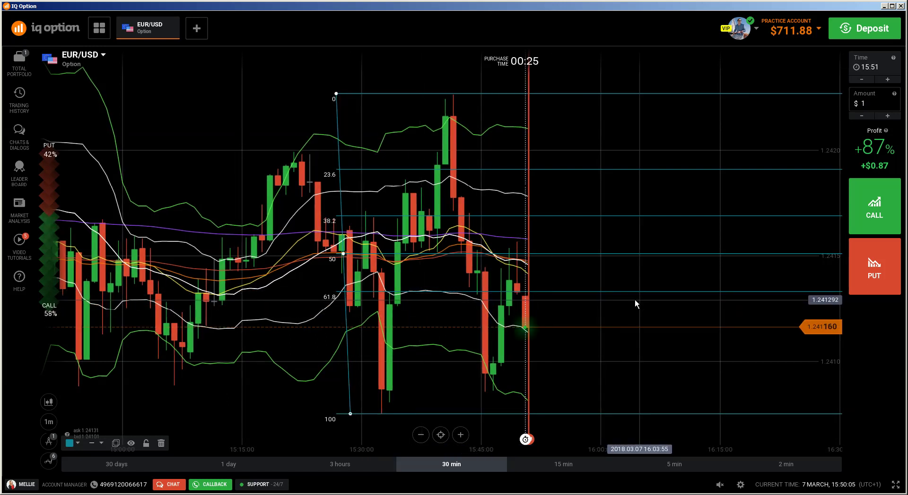
Buy a $1 PUT option on EUR/USD expiring at 15:51, and reset for a new option once it expires.
{"action": "left_click", "coordinate": [877, 269]}
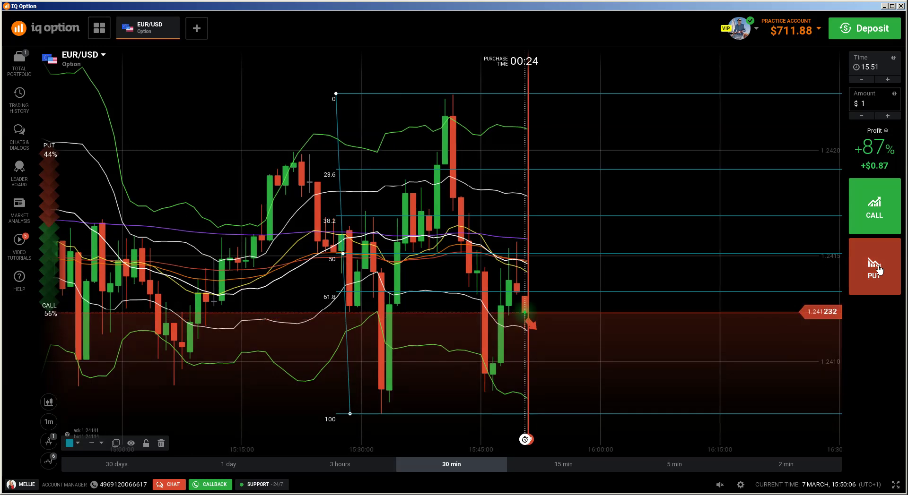
{"action": "left_click", "coordinate": [878, 269]}
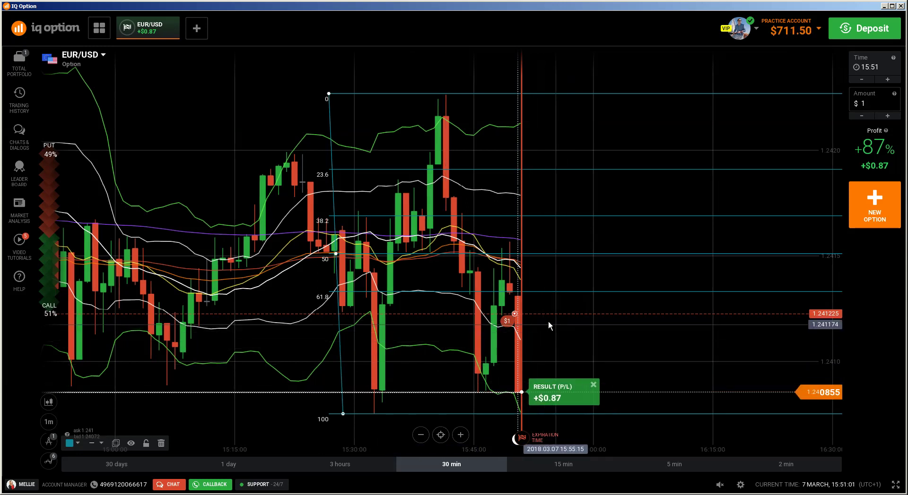
{"action": "left_click", "coordinate": [874, 208]}
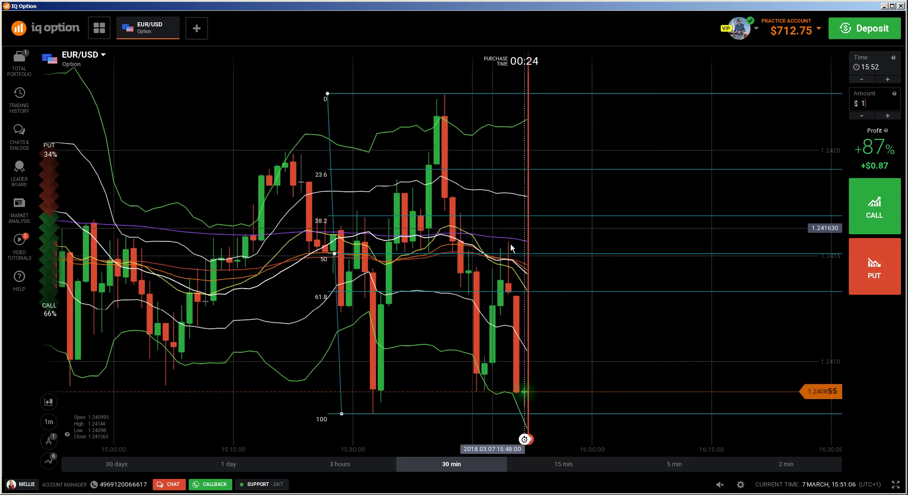
Flip the Fibonacci lines so level 0 sits at the swing low and level 100 at the swing high.
{"action": "mouse_move", "coordinate": [341, 413]}
{"action": "left_mouse_down"}
{"action": "mouse_move", "coordinate": [375, 253]}
{"action": "mouse_move", "coordinate": [320, 417]}
{"action": "left_mouse_up"}
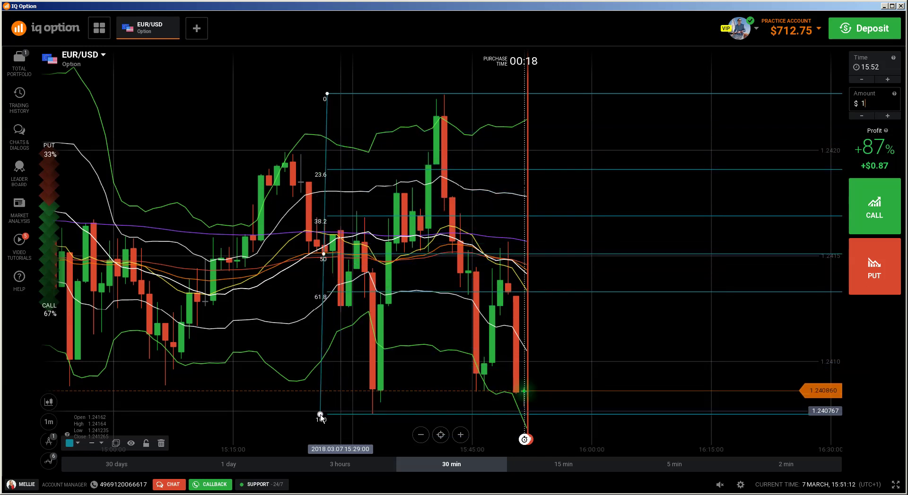
{"action": "left_click_drag", "start_coordinate": [327, 94], "coordinate": [264, 417]}
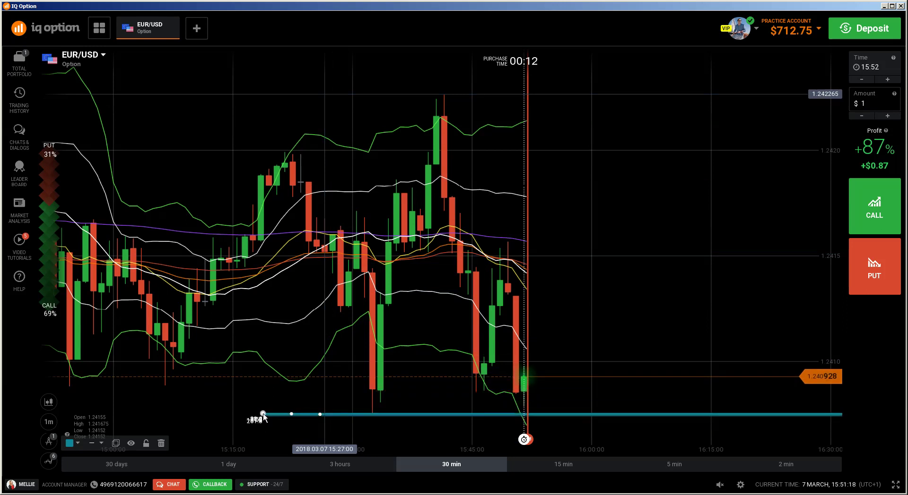
{"action": "left_click_drag", "start_coordinate": [320, 414], "coordinate": [383, 99]}
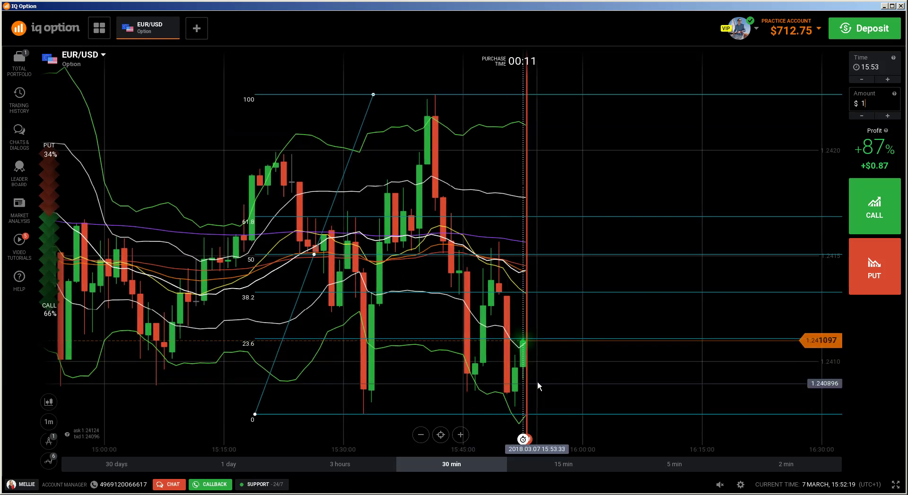
Buy a $1 PUT option on EUR/USD expiring at 15:53, and reset for a new option once it expires.
{"action": "left_click", "coordinate": [871, 257]}
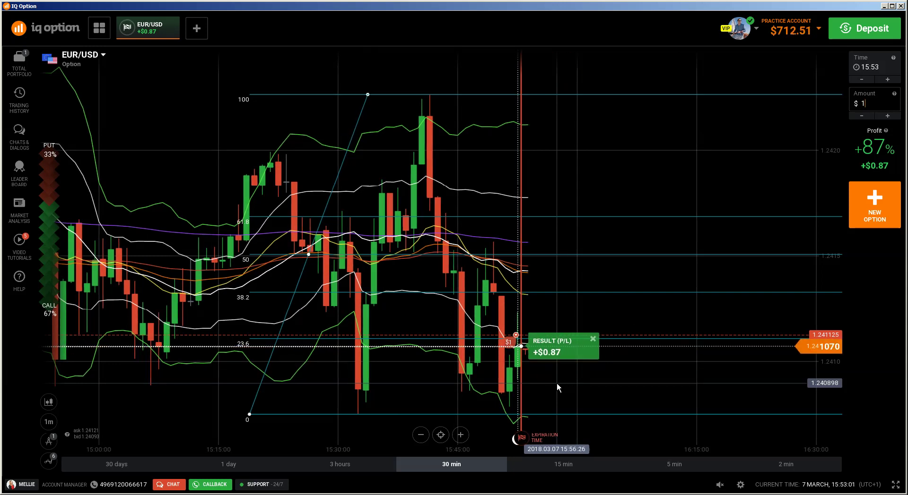
{"action": "left_click", "coordinate": [852, 211]}
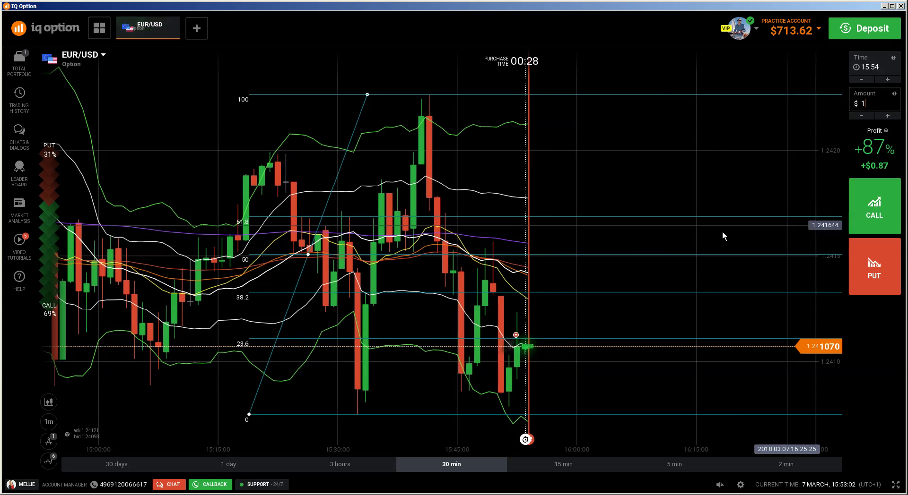
Examine the earlier EUR/USD highs, lows and trend for price levels relevant to the current candles.
{"action": "scroll", "coordinate": [531, 194], "scroll_direction": "down", "scroll_amount": 3}
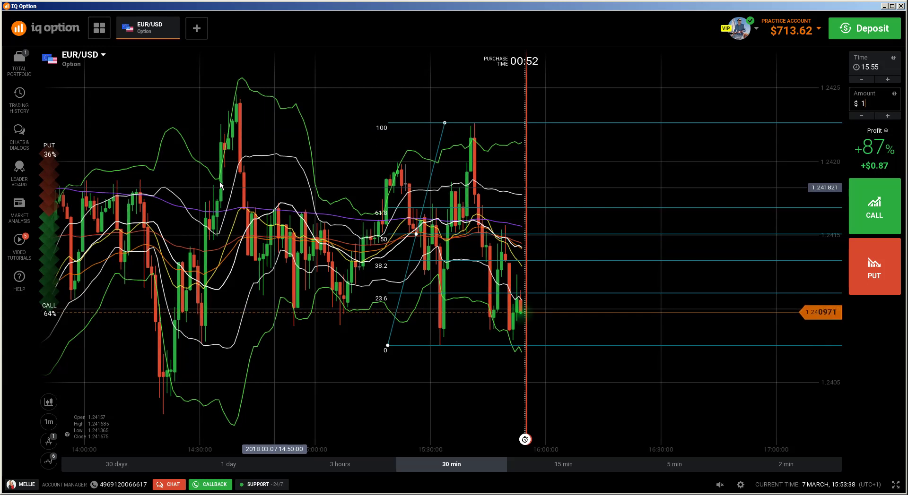
{"action": "left_click_drag", "start_coordinate": [220, 185], "coordinate": [283, 177]}
{"action": "left_click_drag", "start_coordinate": [396, 168], "coordinate": [243, 163]}
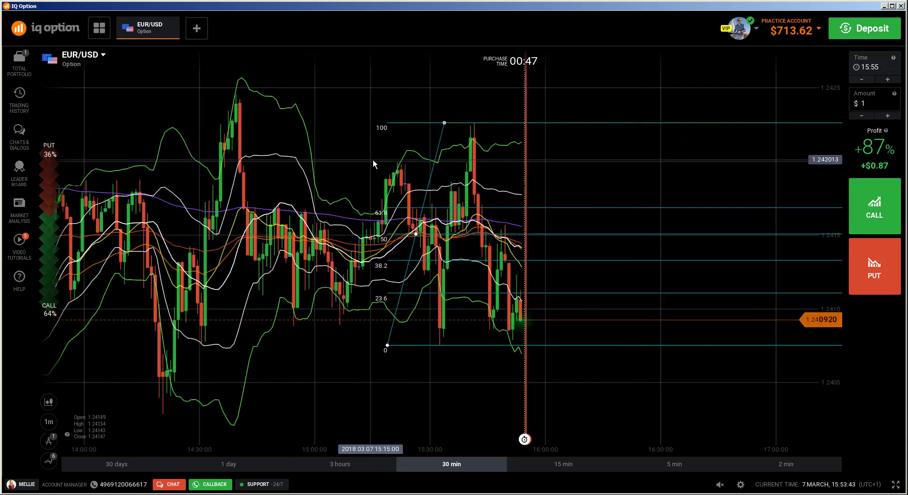
{"action": "left_click_drag", "start_coordinate": [170, 157], "coordinate": [137, 184]}
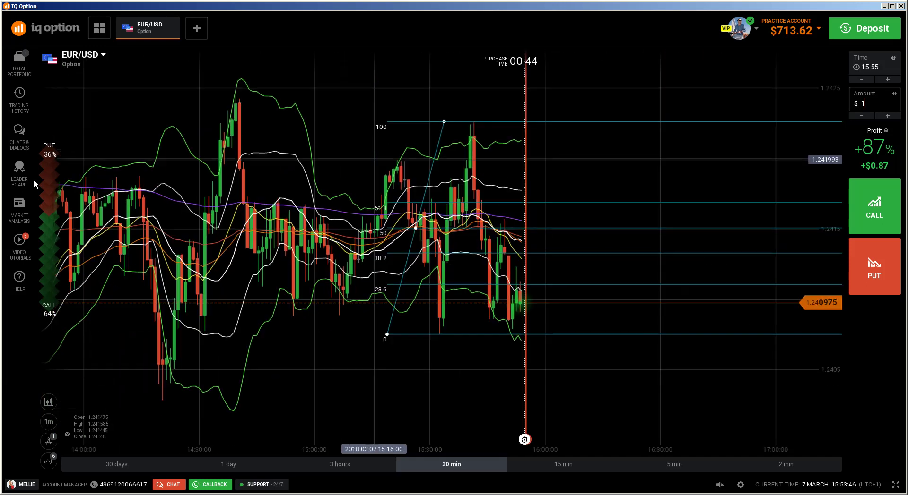
{"action": "scroll", "coordinate": [264, 263], "scroll_direction": "up", "scroll_amount": 5}
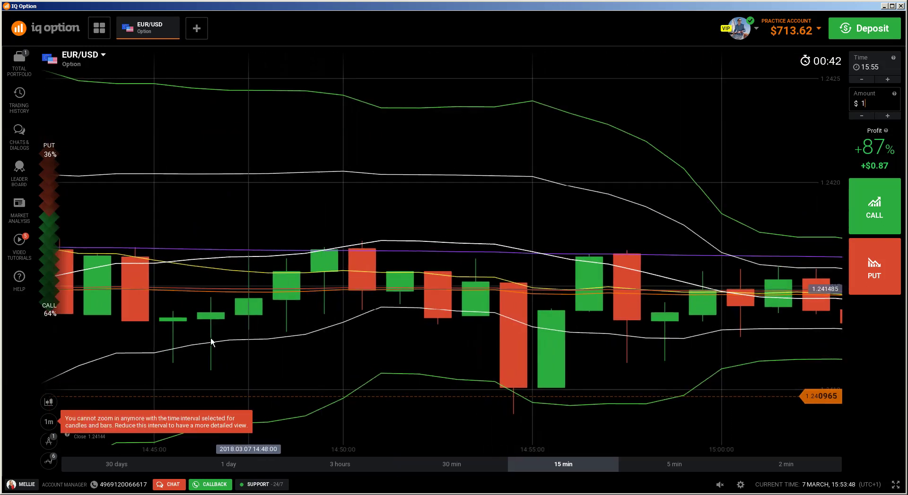
{"action": "scroll", "coordinate": [430, 292], "scroll_direction": "down", "scroll_amount": 5}
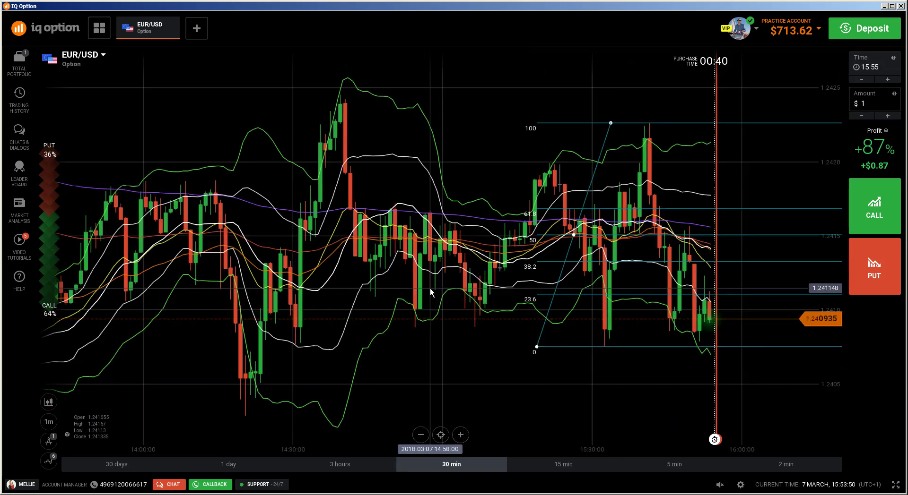
{"action": "scroll", "coordinate": [430, 287], "scroll_direction": "down", "scroll_amount": 3}
{"action": "scroll", "coordinate": [503, 257], "scroll_direction": "up", "scroll_amount": 2}
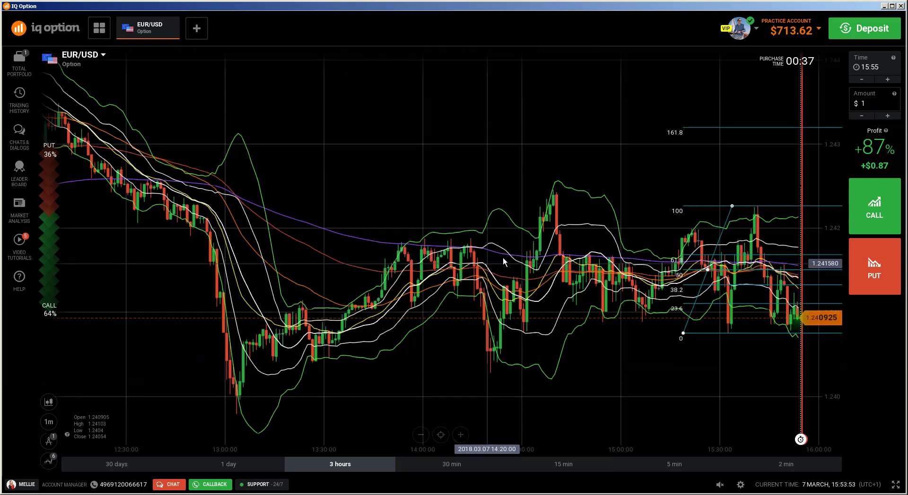
{"action": "scroll", "coordinate": [503, 257], "scroll_direction": "up", "scroll_amount": 3}
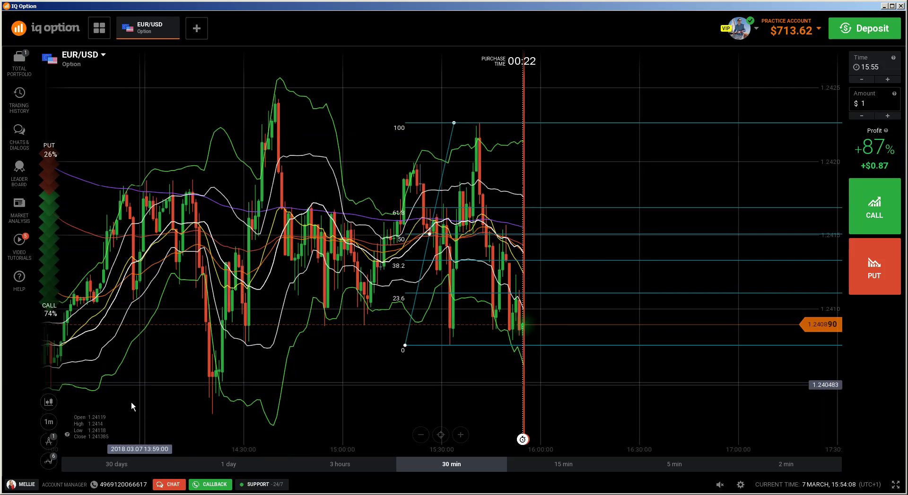
Delete the Fibonacci lines from the EUR/USD chart.
{"action": "left_click", "coordinate": [47, 442]}
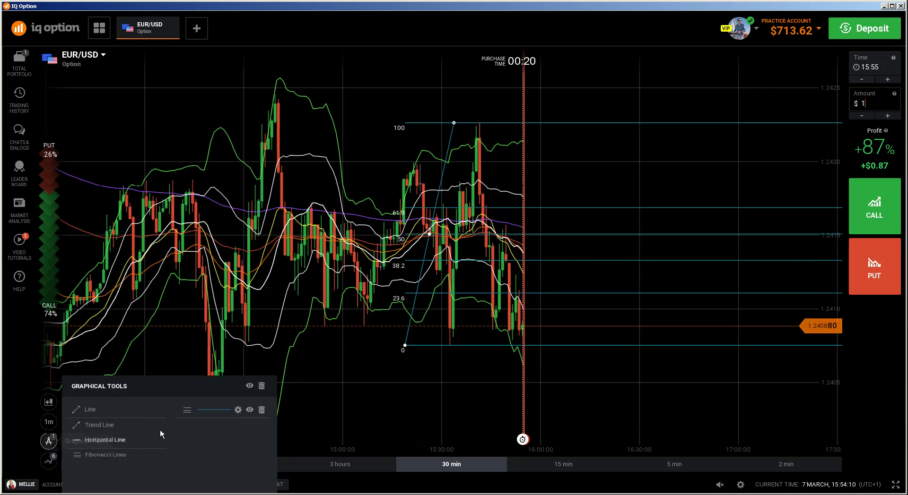
{"action": "left_click", "coordinate": [264, 384]}
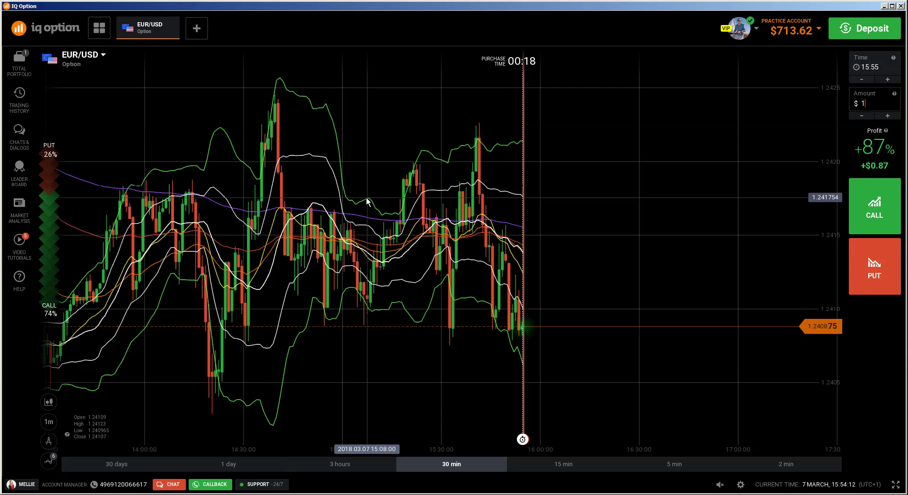